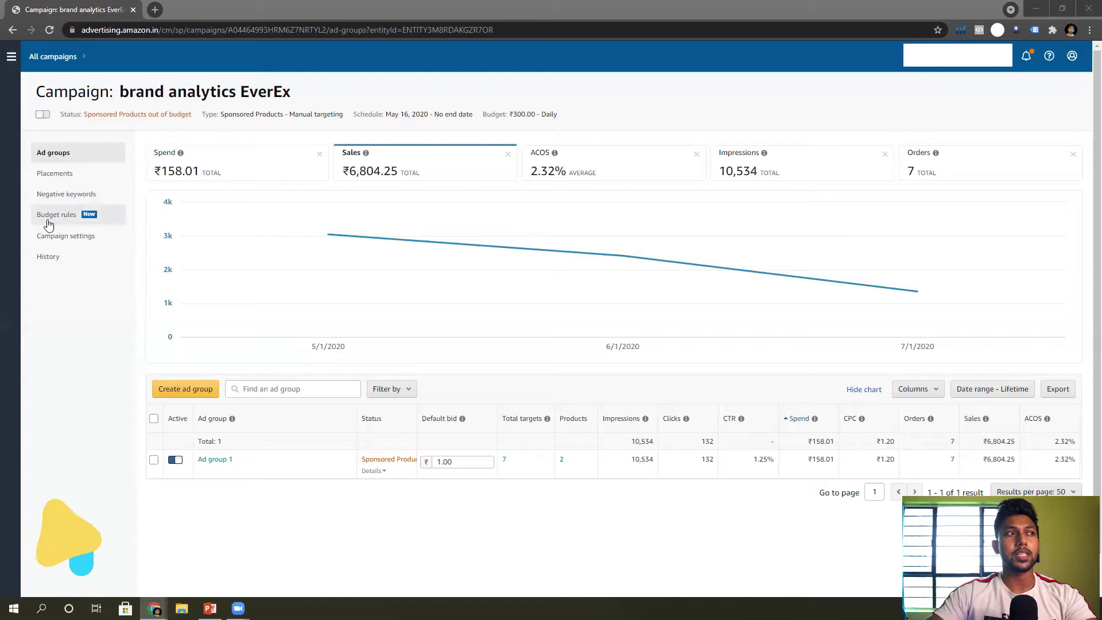
Go to the campaign's Budget rules panel and start adding a new budget rule.
left_click(67, 221)
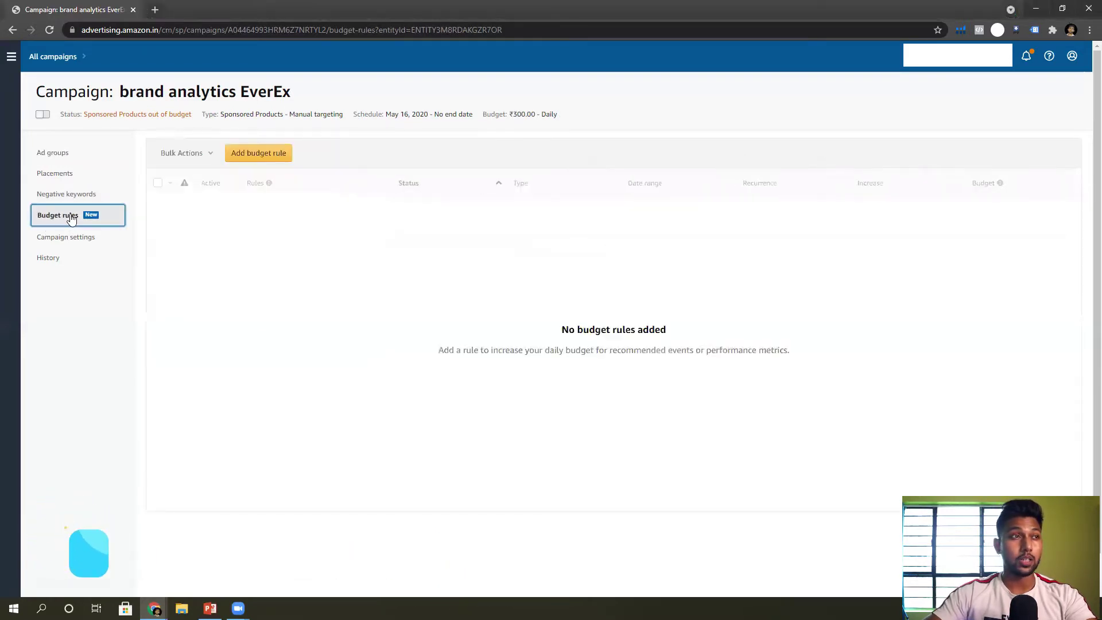
left_click(254, 157)
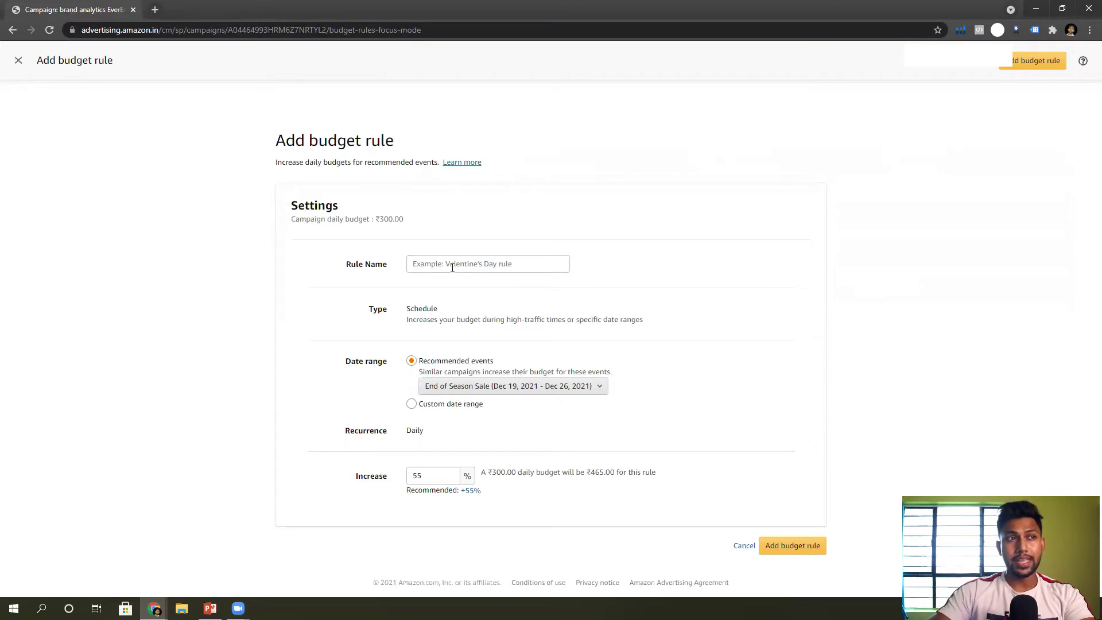
Name the rule 'prime' and set it to a custom date range starting Aug 16, 2021.
left_click(485, 258)
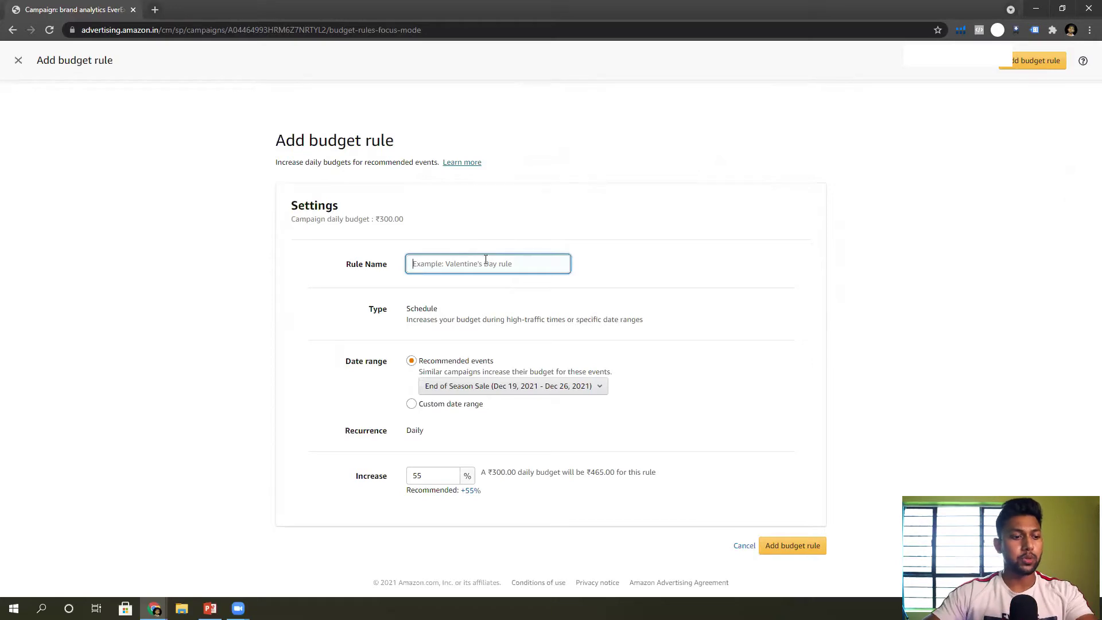
type("pr")
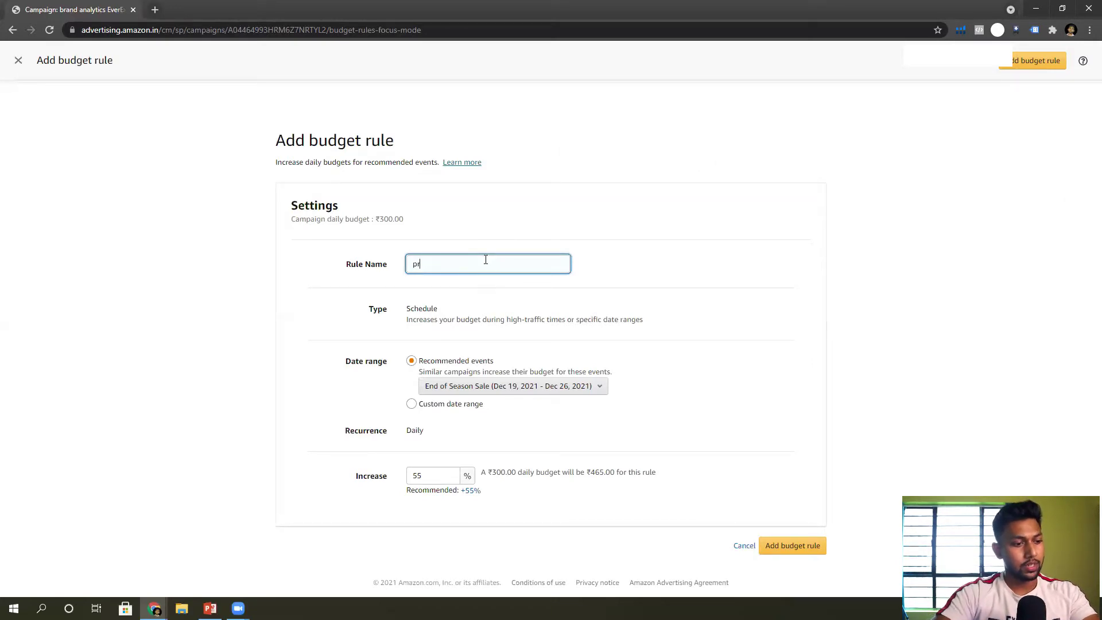
type("ime")
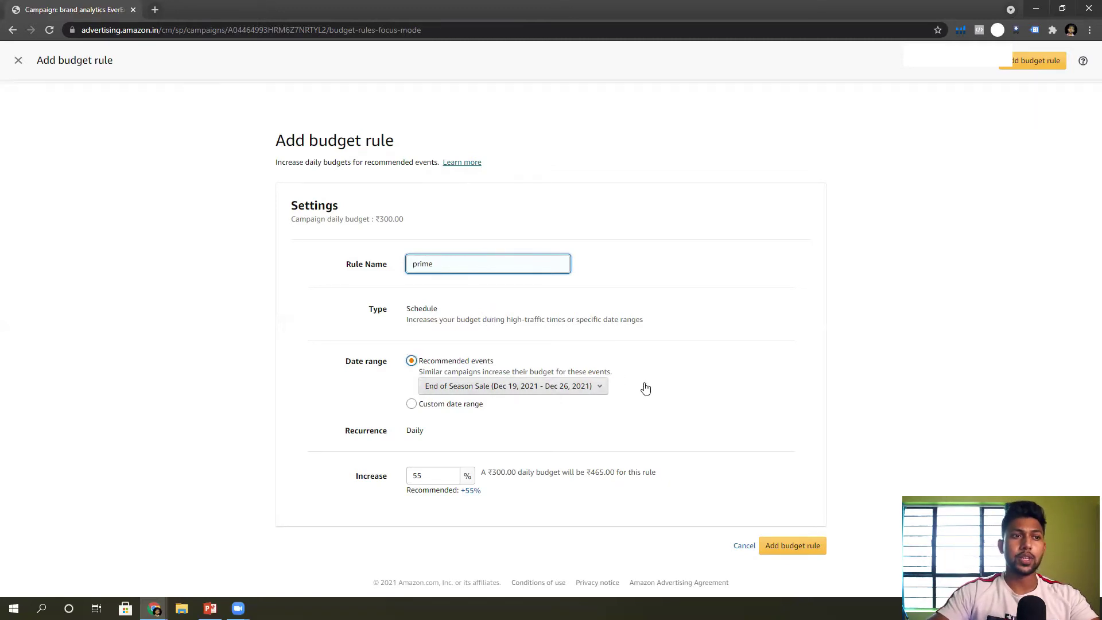
left_click(590, 393)
left_click(508, 389)
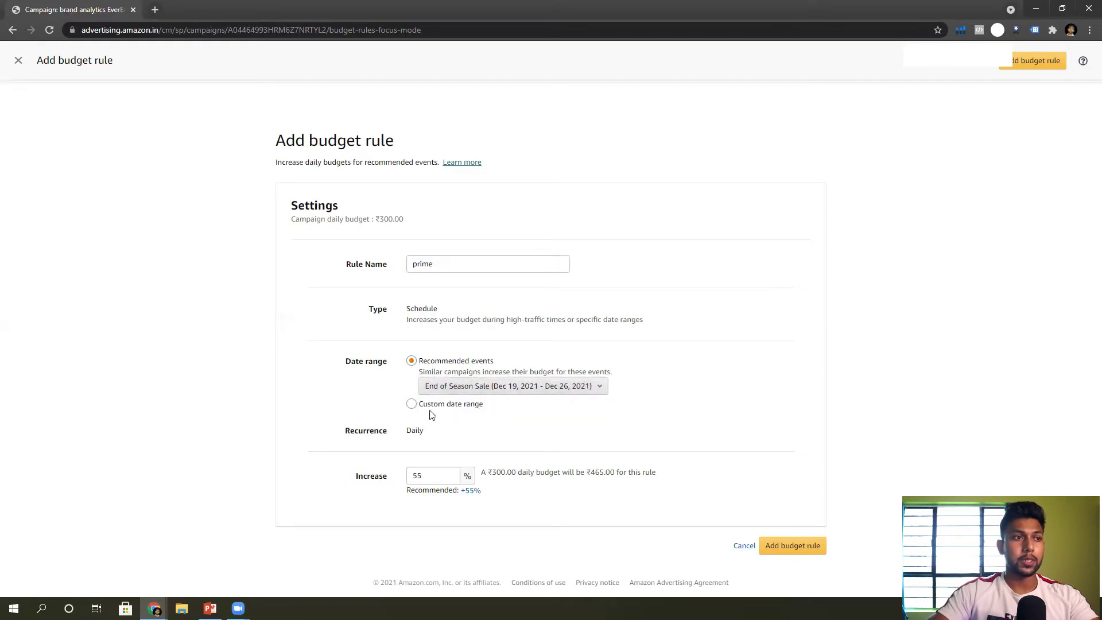
left_click(412, 404)
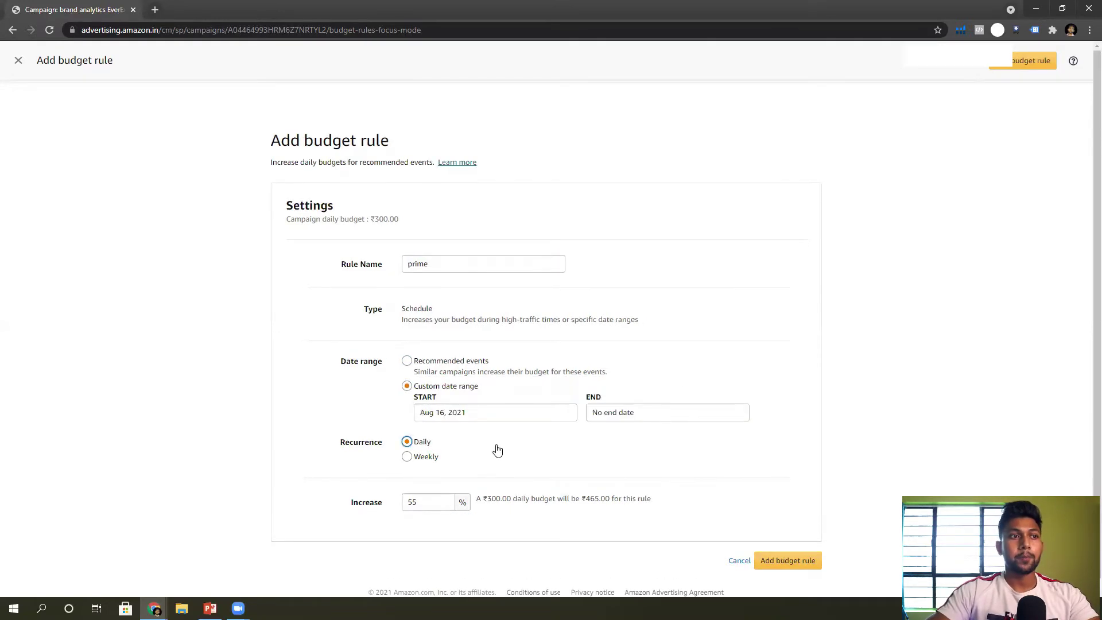
scroll(496, 450, "down", 1)
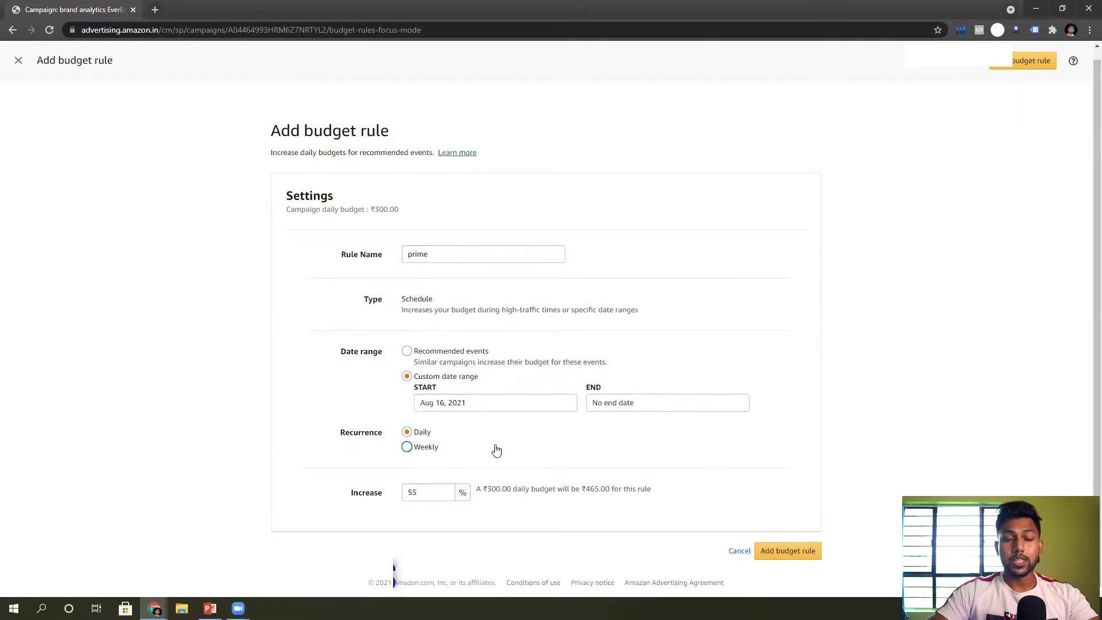
Change the daily budget increase from the recommended 55% to 20%.
left_click(426, 493)
double_click(414, 492)
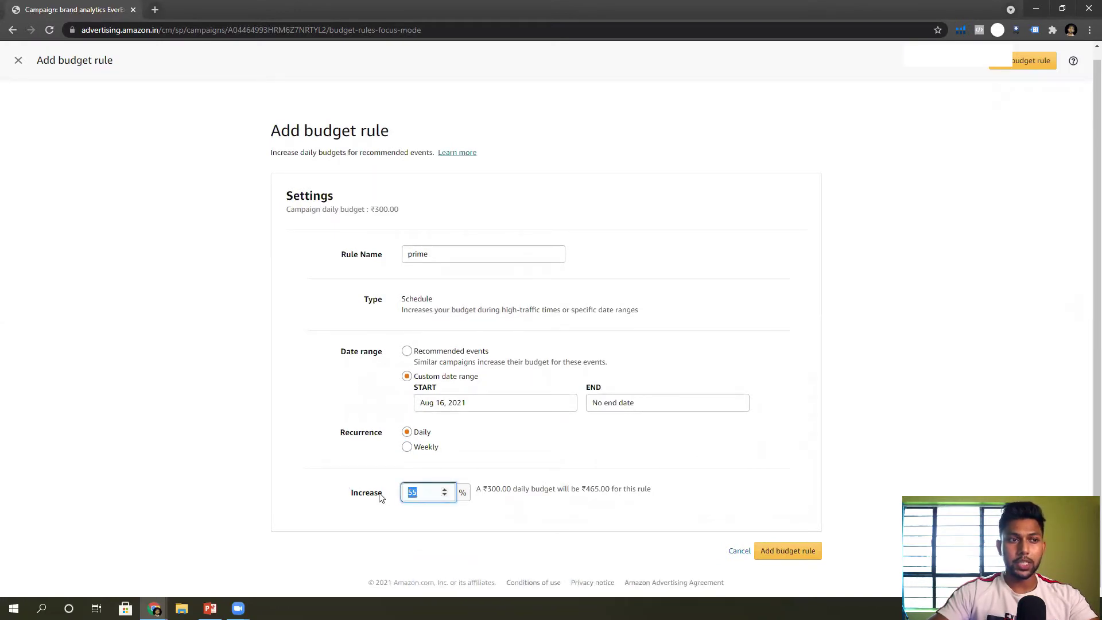
type("20")
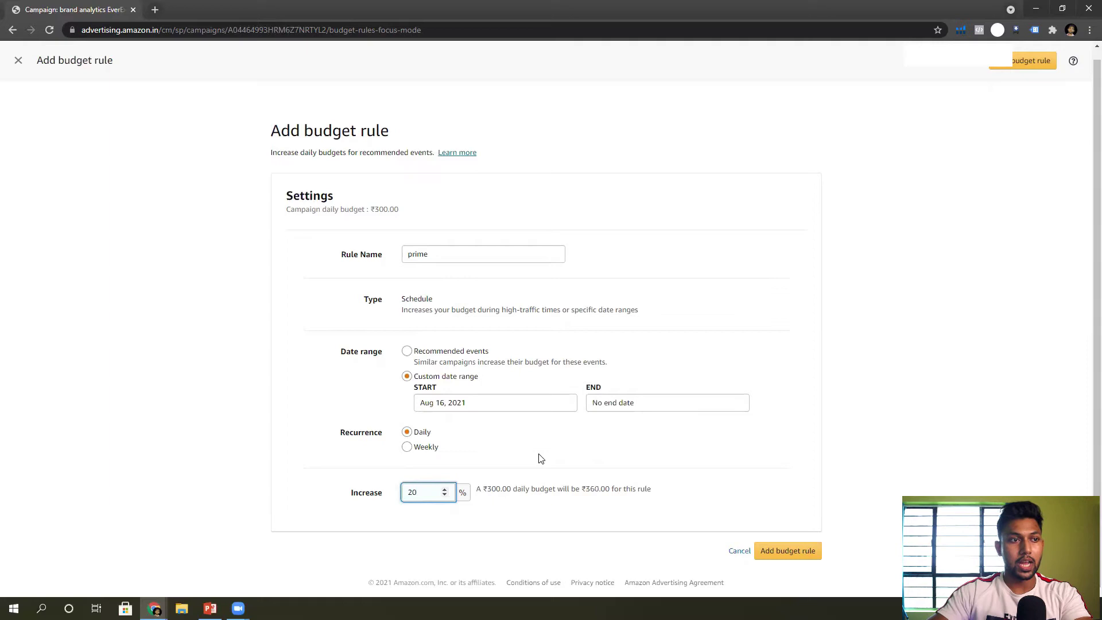
left_click(541, 459)
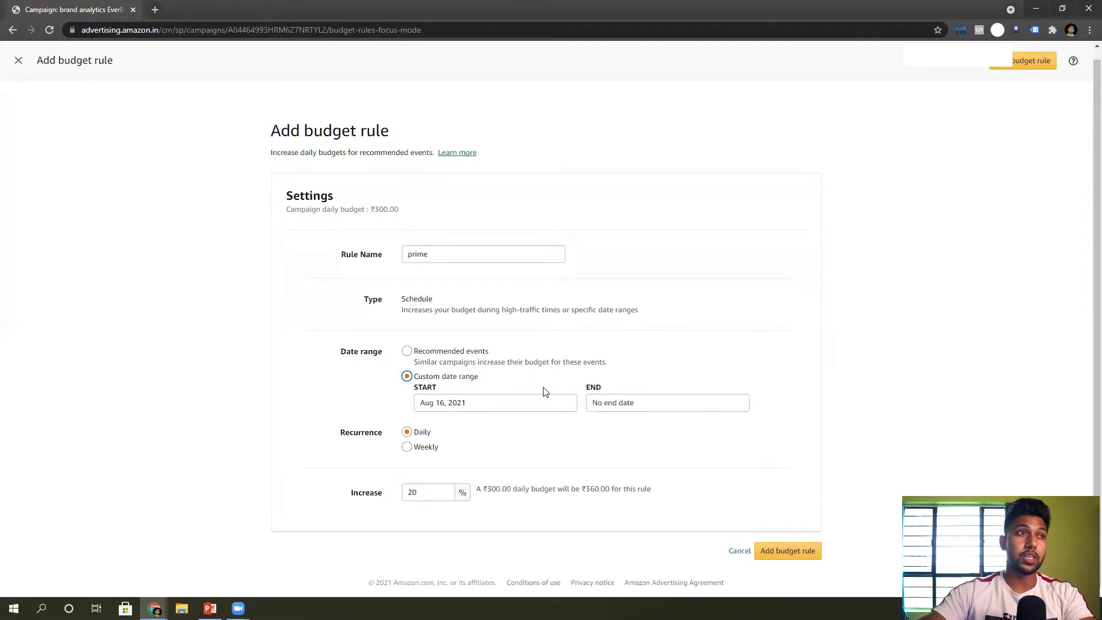
Open the Learn more help article and read its performance-based rules section on ACOS, CTR and CVR.
left_click(453, 153)
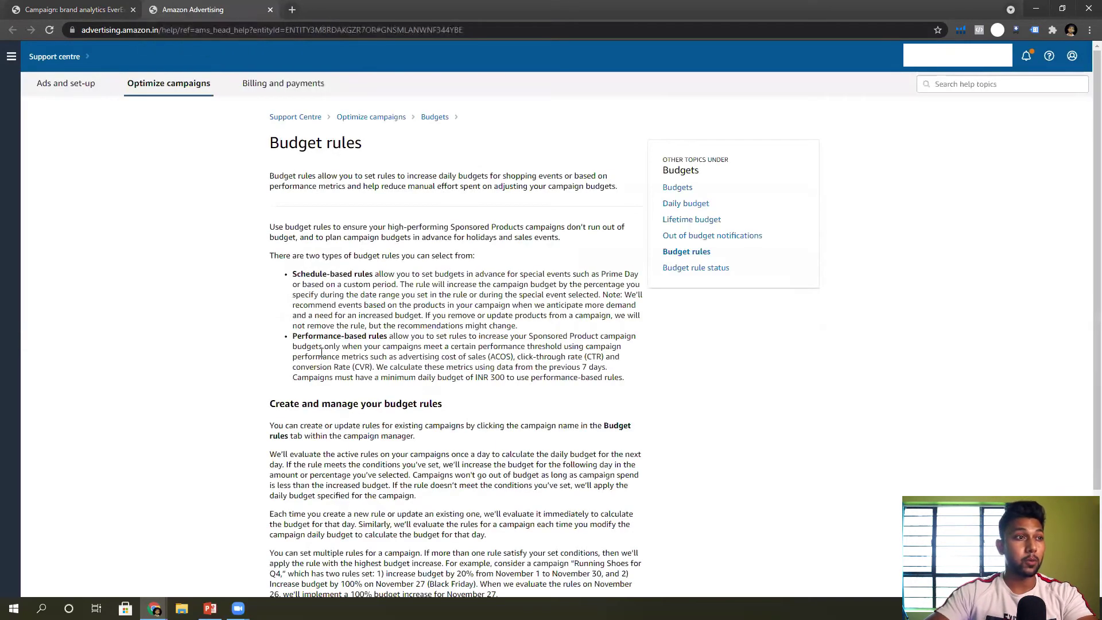
left_click_drag(293, 337, 387, 339)
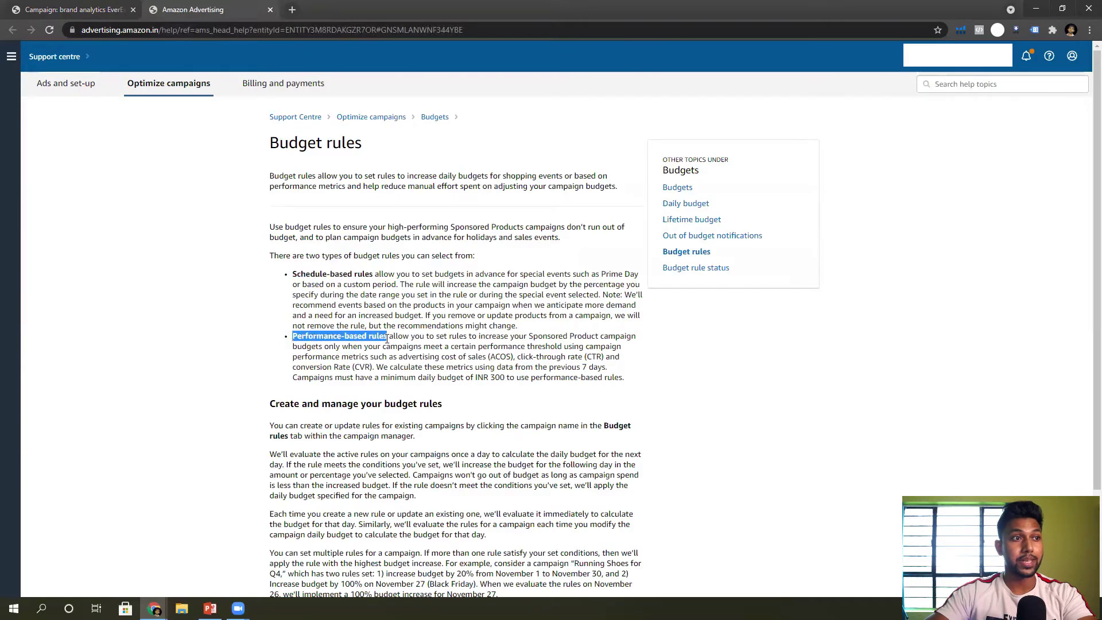
left_click(388, 337)
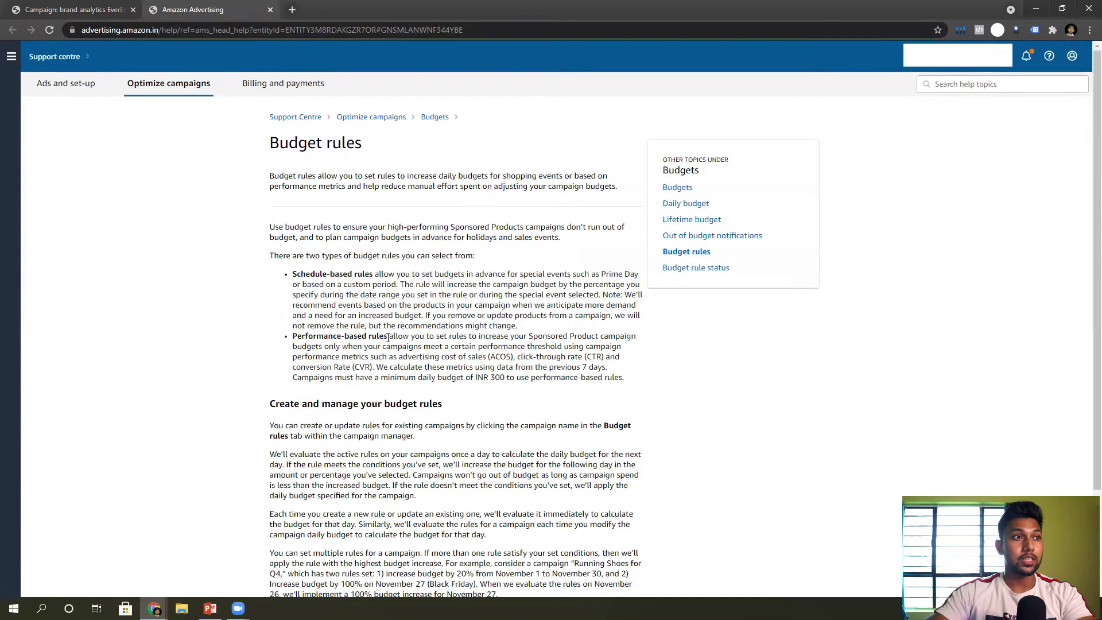
left_click_drag(388, 337, 567, 345)
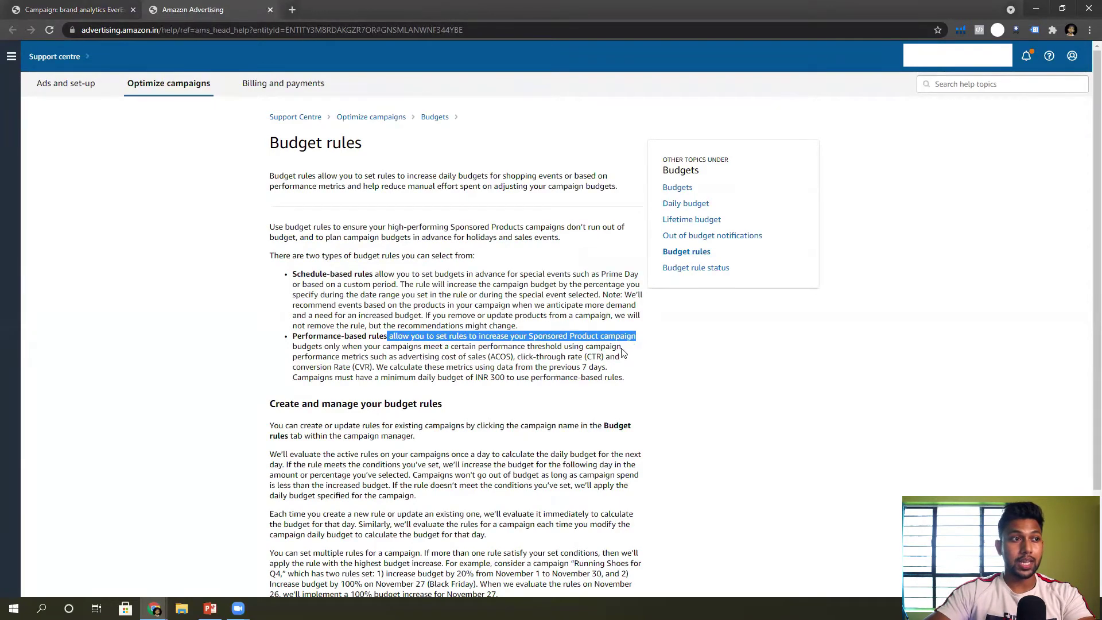
mouse_move(567, 344)
left_mouse_down()
mouse_move(343, 348)
mouse_move(583, 349)
mouse_move(374, 356)
mouse_move(593, 356)
mouse_move(370, 366)
mouse_move(475, 355)
mouse_move(411, 366)
mouse_move(603, 368)
mouse_move(343, 378)
mouse_move(644, 375)
left_mouse_up()
left_click(644, 374)
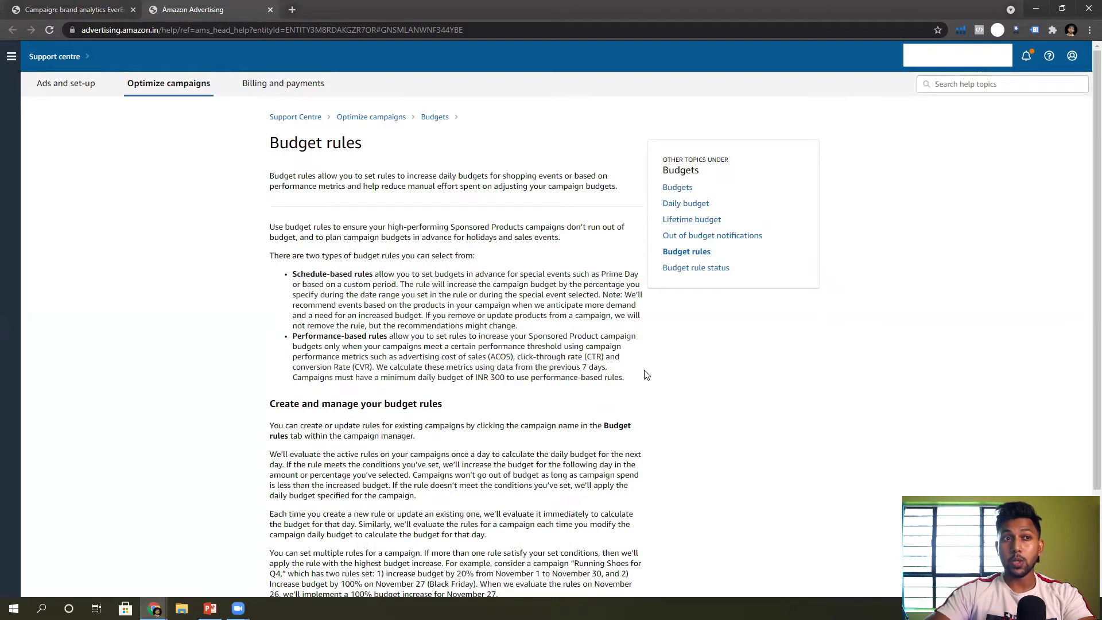